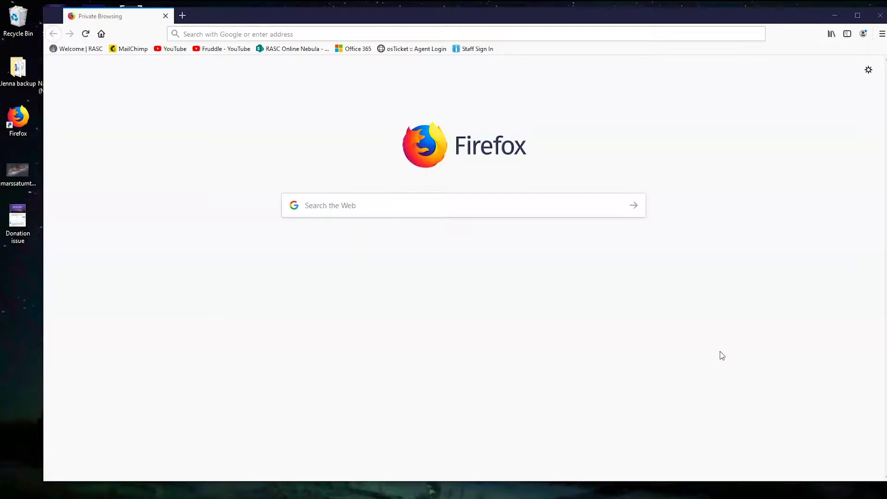
Search the web for 'exoplanet transit finder'
{"action": "left_click", "coordinate": [385, 203]}
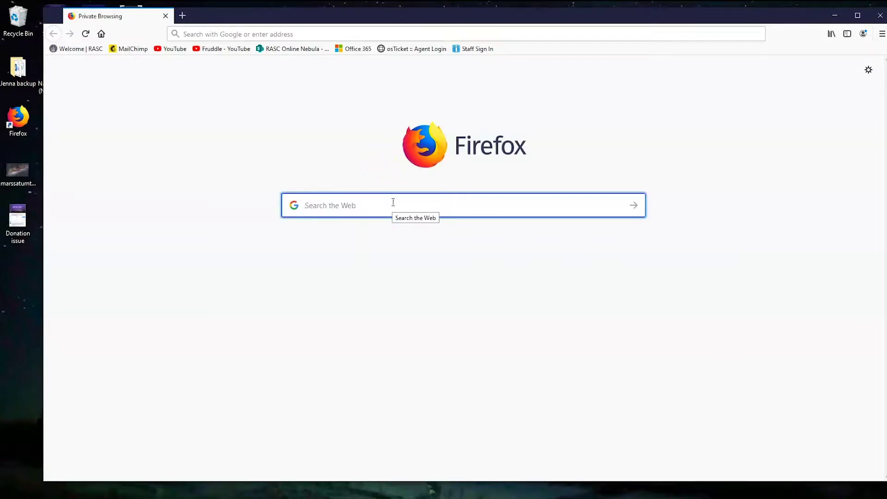
{"action": "type", "text": "exoplanet transit finder"}
{"action": "key", "text": "Return"}
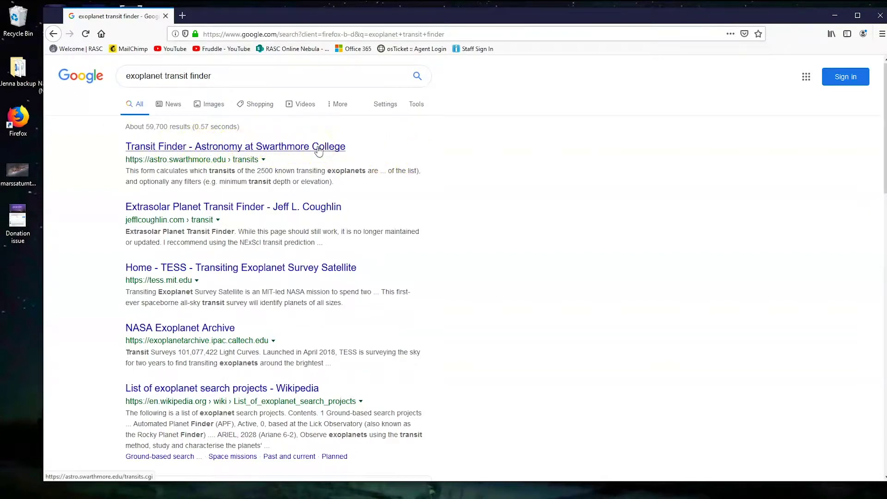
Open the Swarthmore College Transit Finder page and scroll the observatory list to its end
{"action": "left_click", "coordinate": [318, 148]}
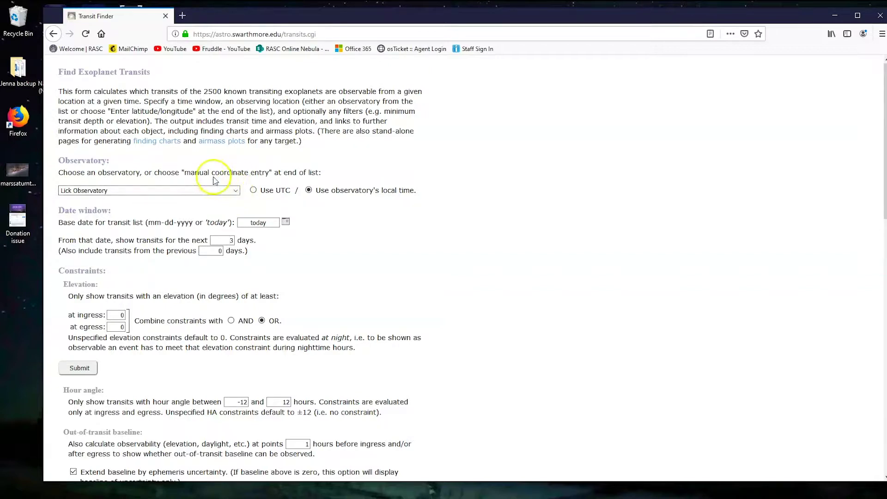
{"action": "left_click", "coordinate": [135, 190]}
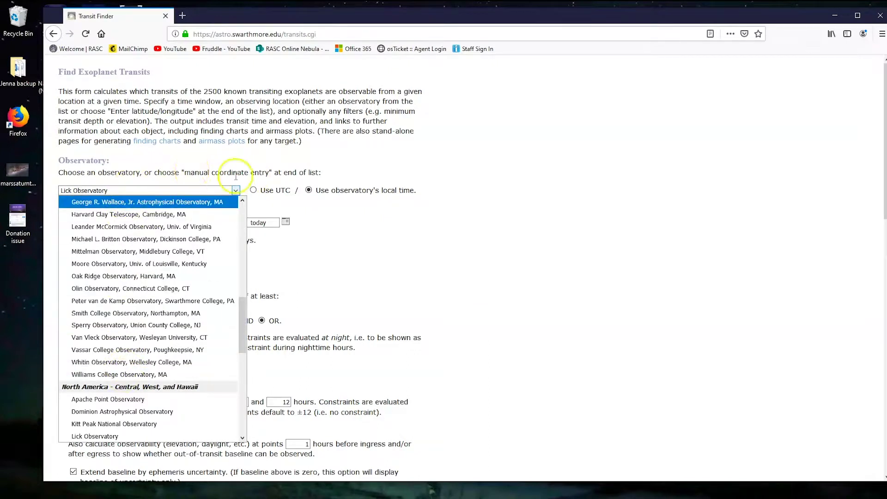
{"action": "left_click", "coordinate": [280, 191]}
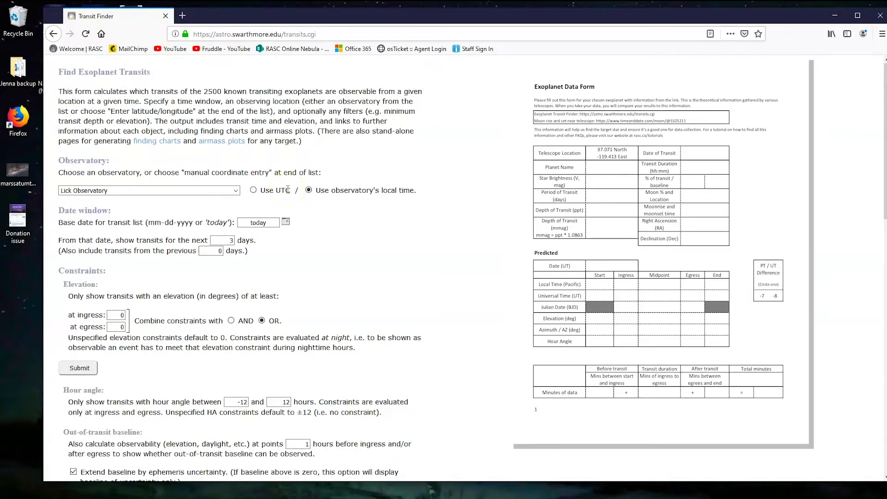
{"action": "left_click", "coordinate": [236, 190]}
{"action": "scroll", "coordinate": [206, 252], "scroll_direction": "down", "scroll_amount": 10}
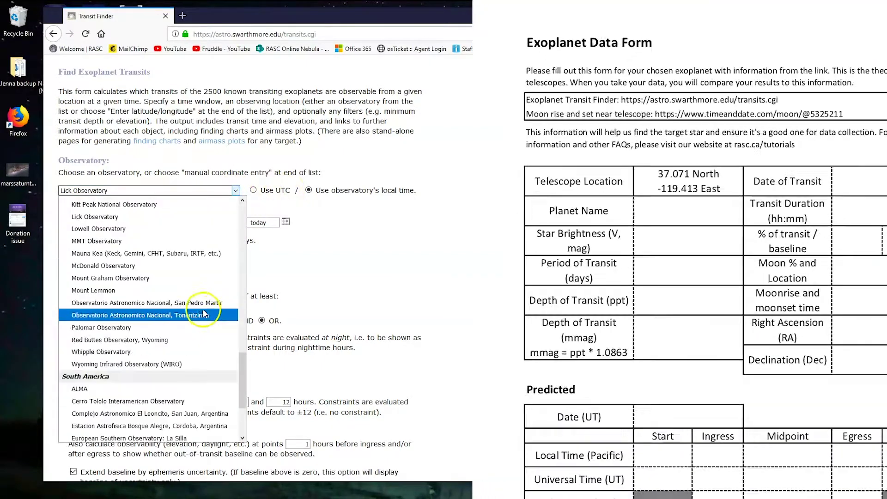
Use manual coordinates: latitude 37.071, longitude -119.413, timezone U.S. - Pacific Time
{"action": "left_click", "coordinate": [140, 435]}
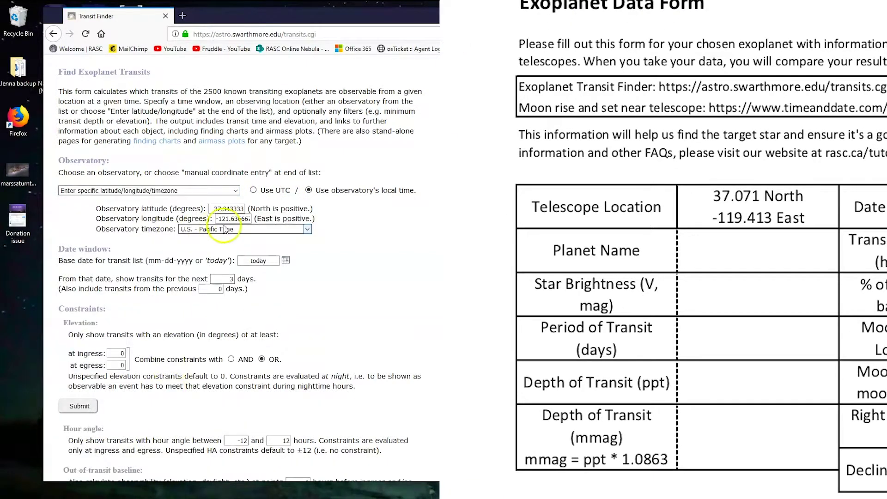
{"action": "left_click_drag", "start_coordinate": [215, 209], "coordinate": [282, 209]}
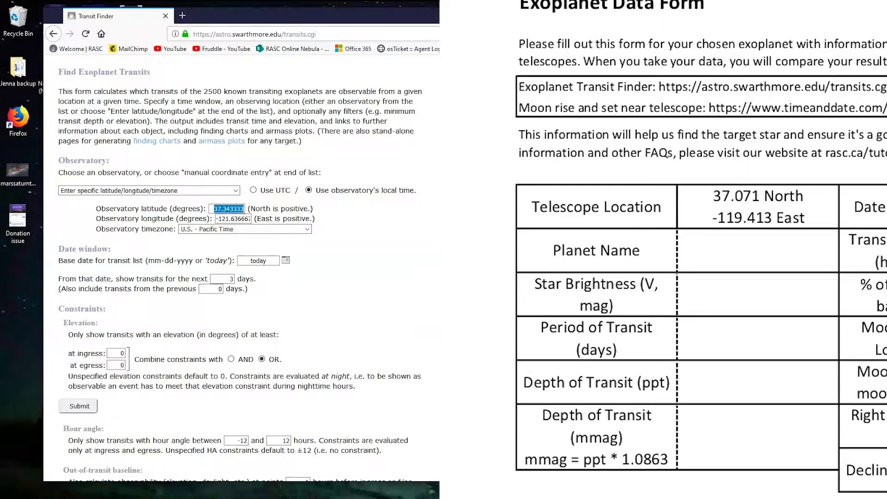
{"action": "type", "text": "37.071"}
{"action": "left_click_drag", "start_coordinate": [216, 219], "coordinate": [320, 250]}
{"action": "type", "text": "-"}
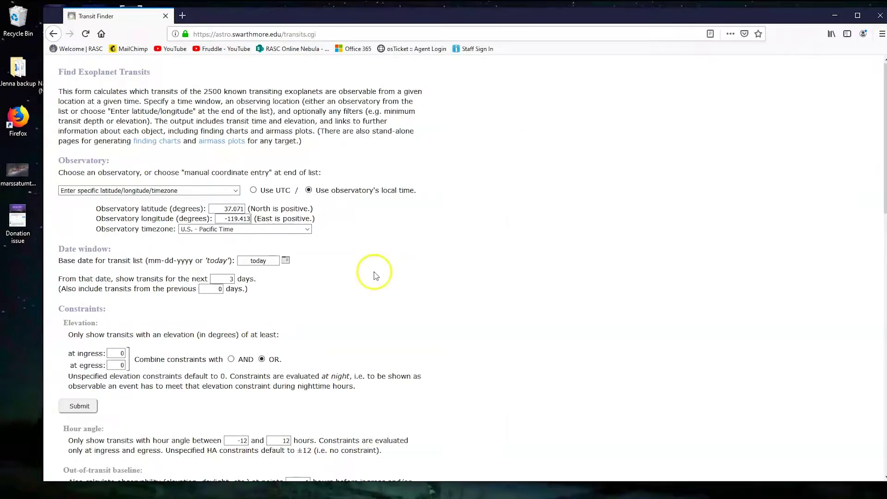
{"action": "left_click", "coordinate": [219, 231]}
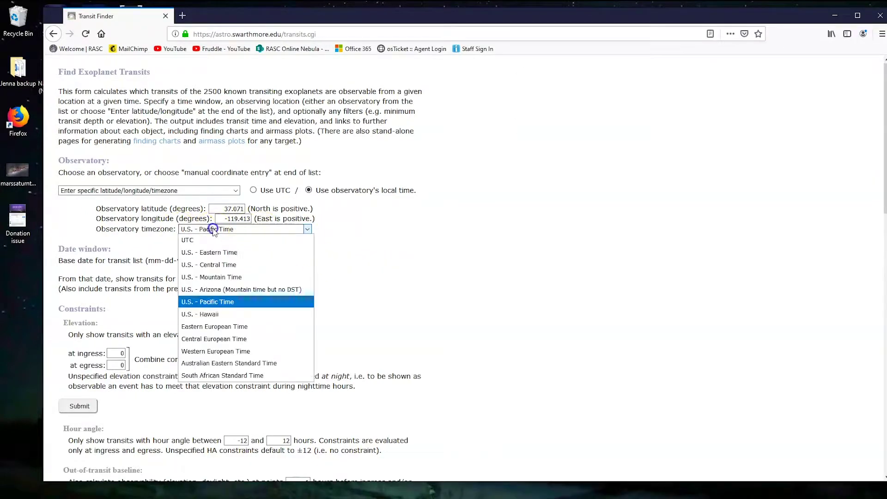
{"action": "left_click", "coordinate": [221, 302]}
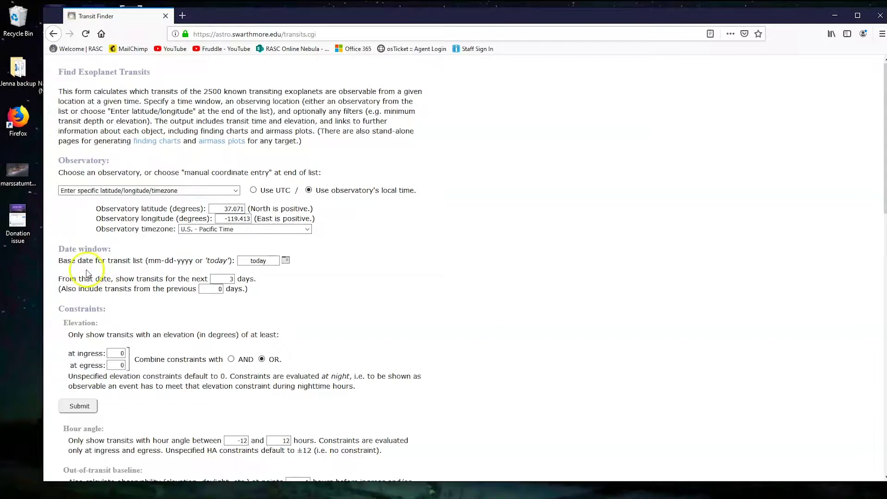
Pick October 2, 2019 as the base date and change the day window from 3 to 1
{"action": "left_click", "coordinate": [286, 260]}
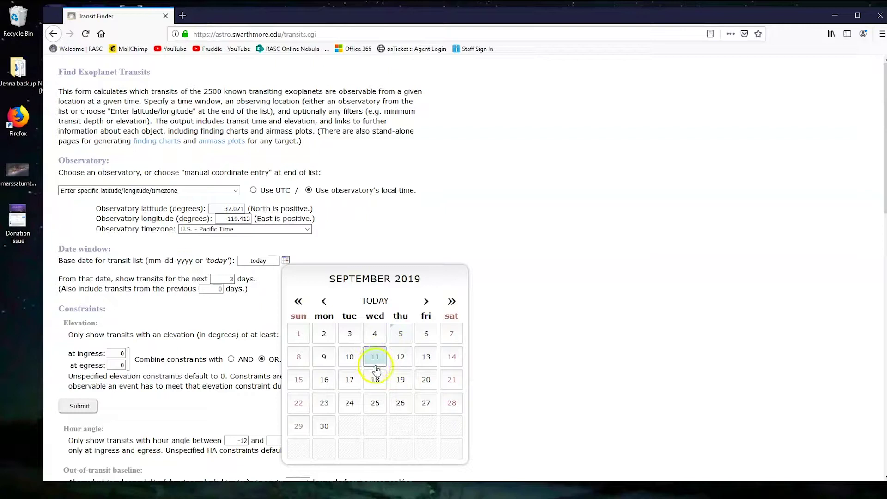
{"action": "left_click", "coordinate": [375, 403]}
{"action": "left_click", "coordinate": [285, 260]}
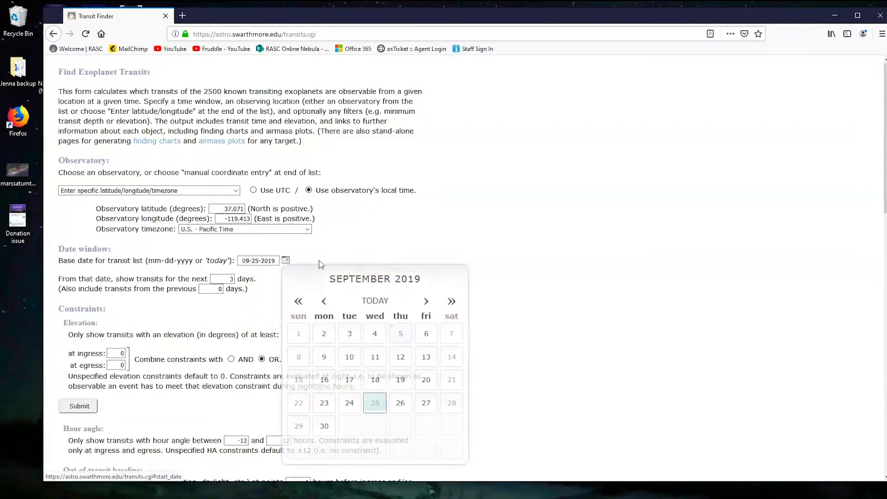
{"action": "left_click", "coordinate": [425, 306]}
{"action": "left_click", "coordinate": [374, 334]}
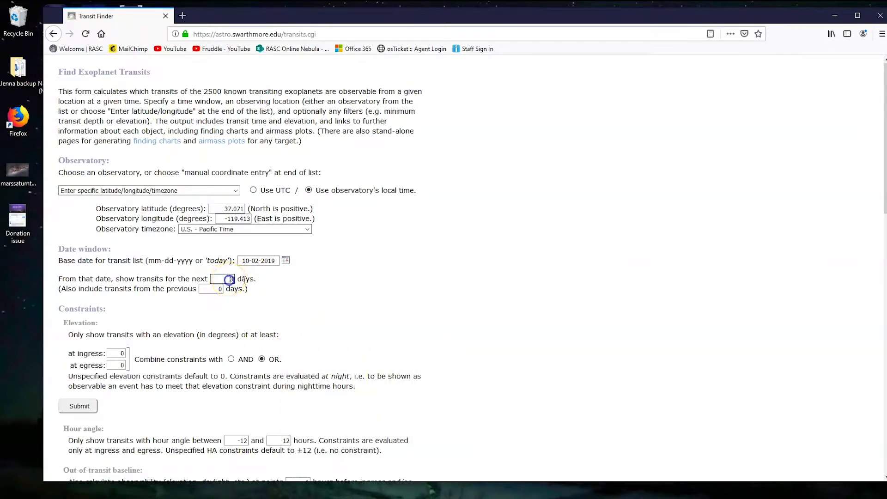
{"action": "key", "text": "BackSpace"}
{"action": "type", "text": "1"}
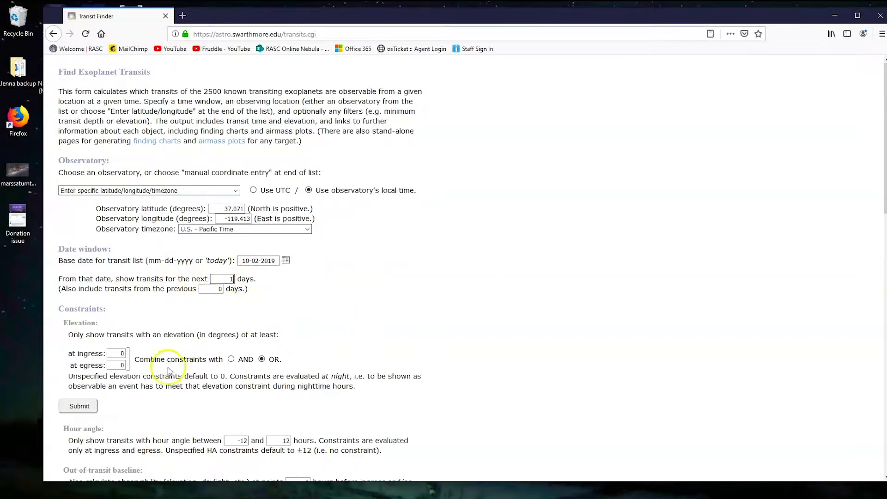
Enter 30 degrees as the minimum elevation at both ingress and egress
{"action": "scroll", "coordinate": [139, 365], "scroll_direction": "down", "scroll_amount": 3}
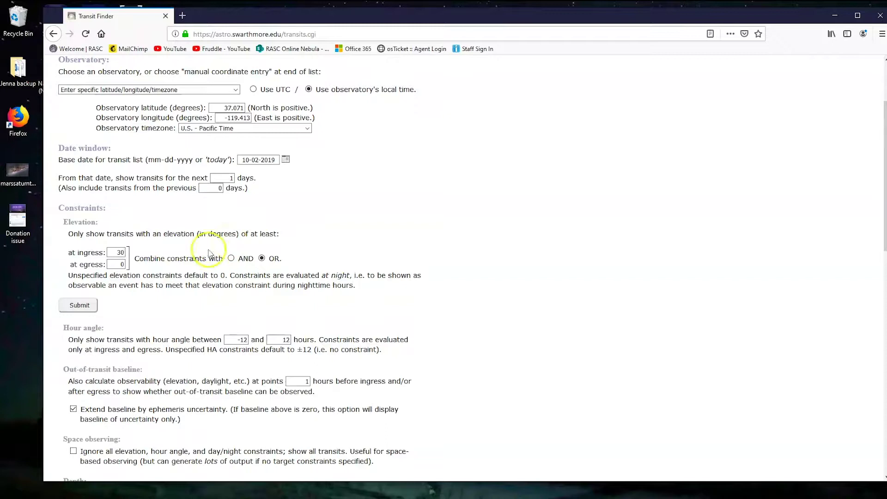
{"action": "left_click", "coordinate": [121, 264]}
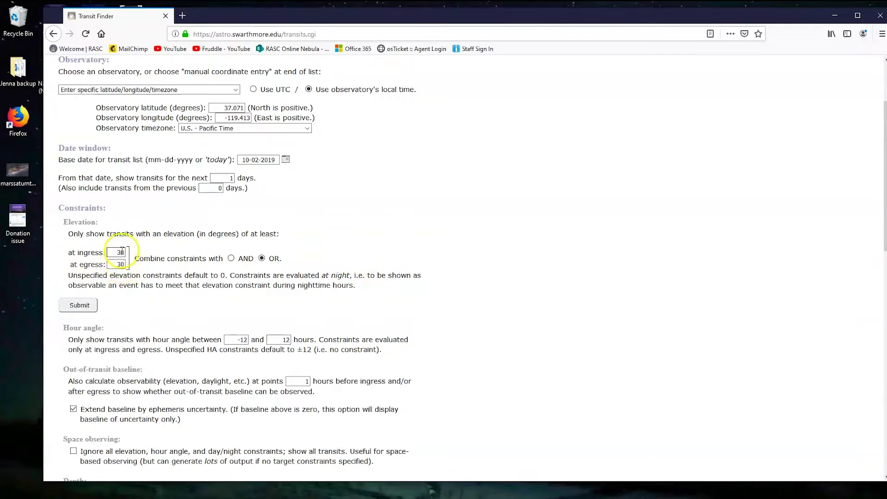
{"action": "scroll", "coordinate": [325, 287], "scroll_direction": "down", "scroll_amount": 3}
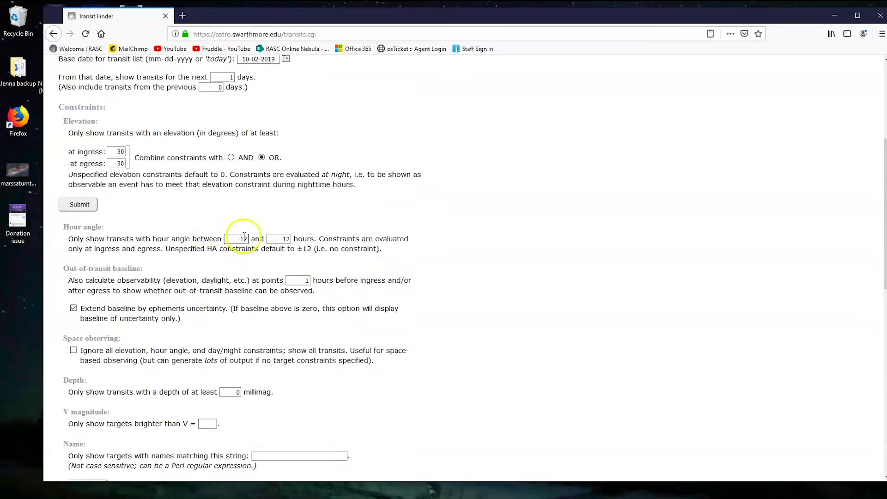
Keep the 10 millimag depth filter and edit the V magnitude limit toward 13
{"action": "scroll", "coordinate": [323, 240], "scroll_direction": "down", "scroll_amount": 3}
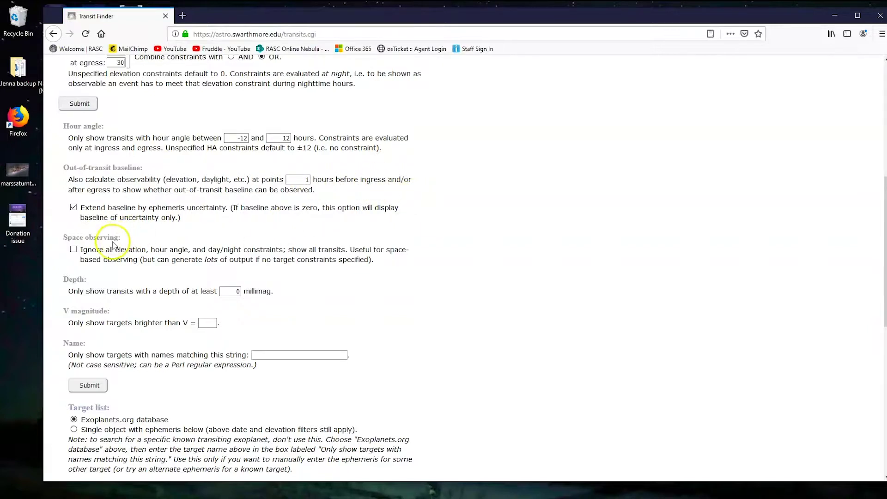
{"action": "scroll", "coordinate": [138, 242], "scroll_direction": "down", "scroll_amount": 2}
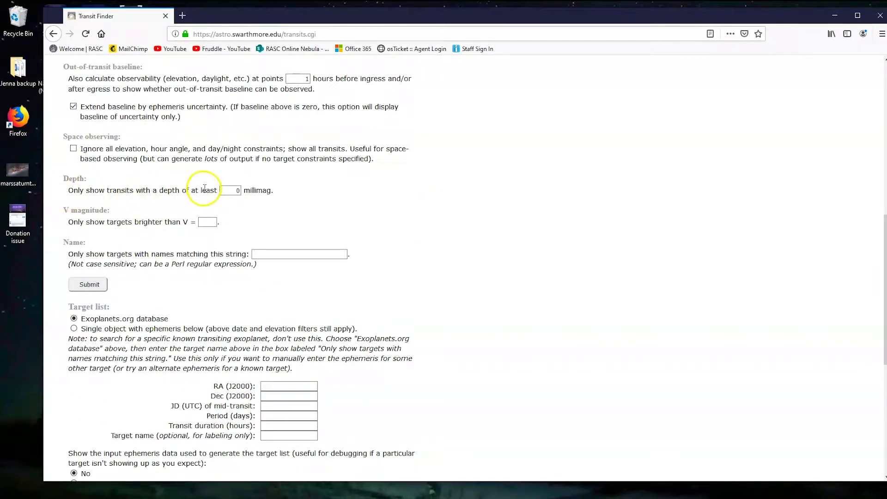
{"action": "left_click", "coordinate": [237, 191]}
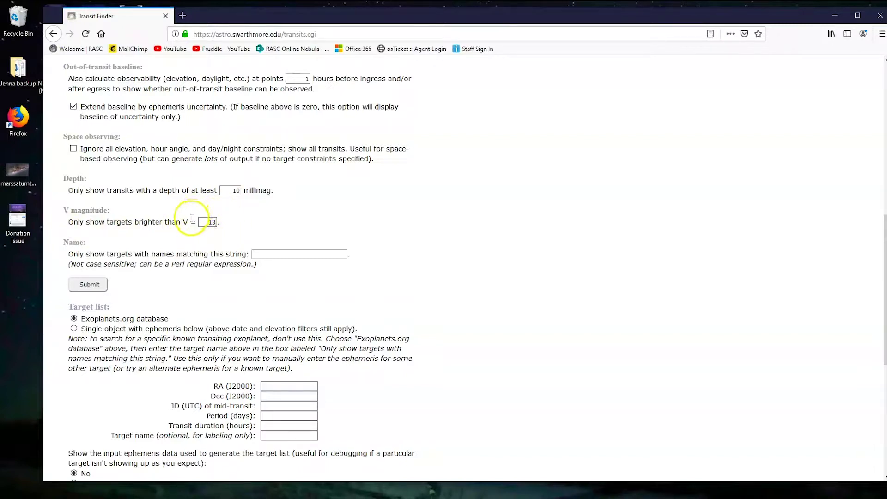
{"action": "left_click", "coordinate": [214, 223]}
{"action": "left_click", "coordinate": [215, 223]}
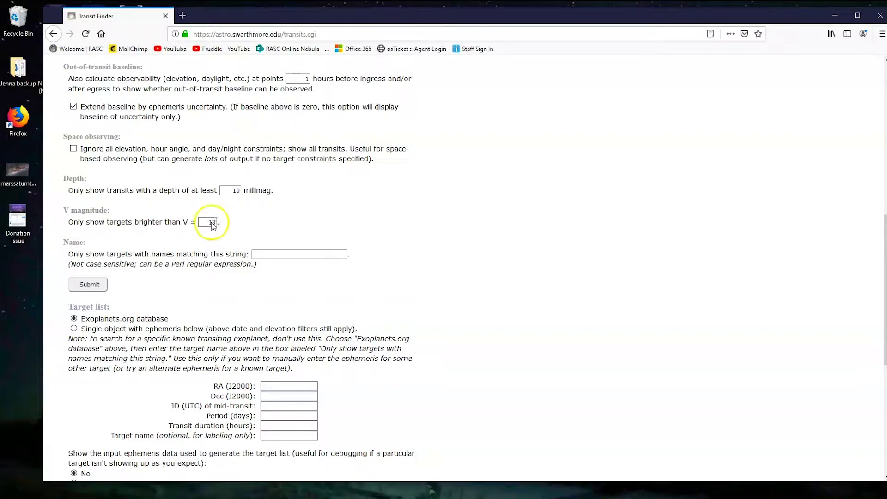
{"action": "key", "text": "BackSpace"}
{"action": "key", "text": "BackSpace"}
{"action": "type", "text": "3"}
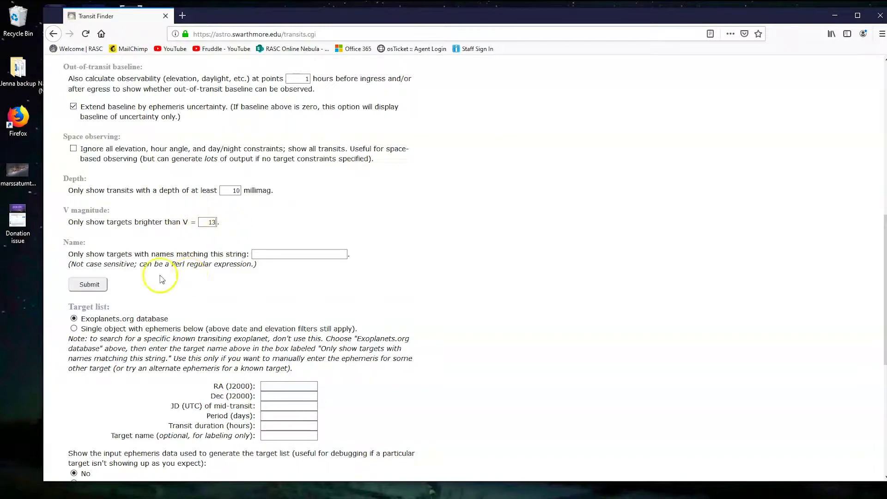
{"action": "scroll", "coordinate": [365, 256], "scroll_direction": "up", "scroll_amount": 10}
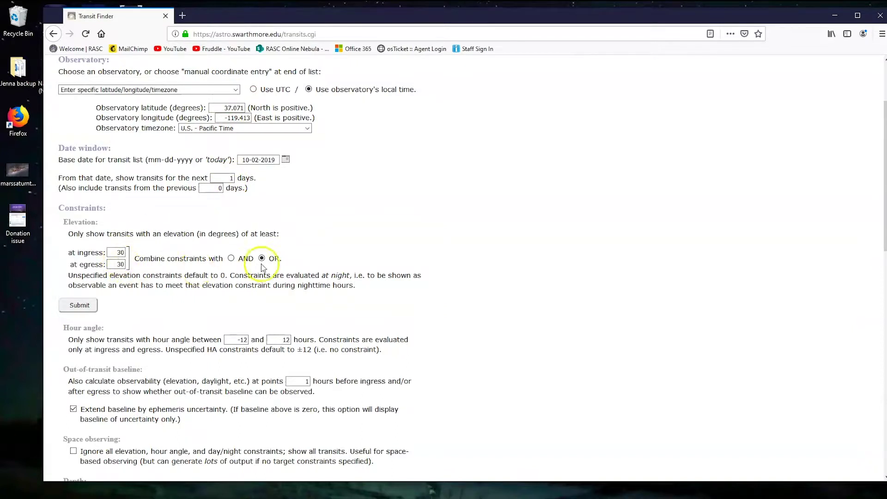
{"action": "scroll", "coordinate": [268, 259], "scroll_direction": "down", "scroll_amount": 3}
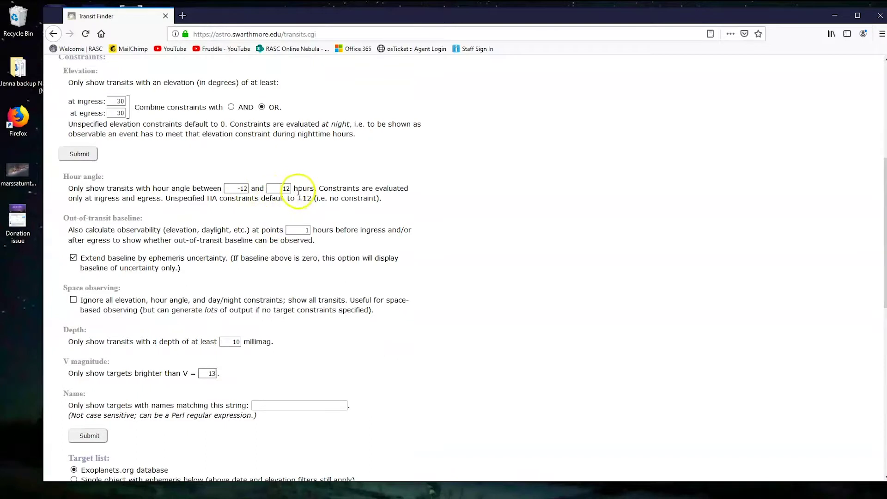
{"action": "scroll", "coordinate": [297, 189], "scroll_direction": "down", "scroll_amount": 2}
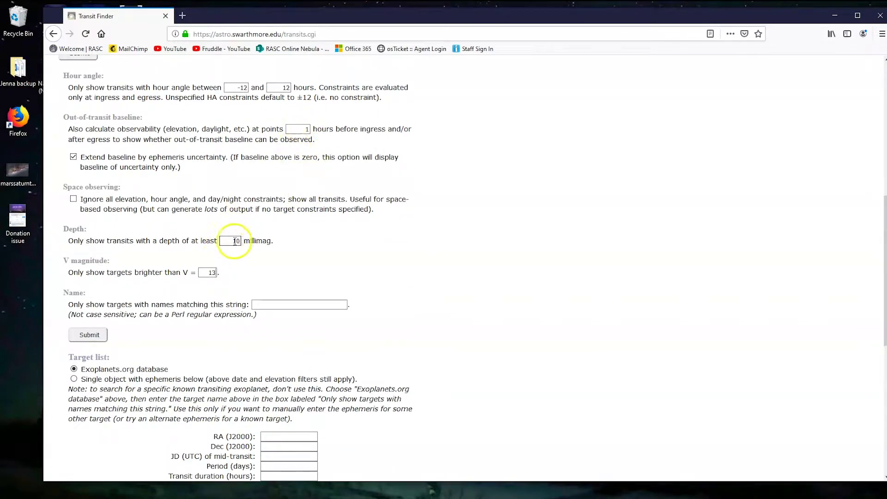
{"action": "key", "text": "BackSpace"}
Finish the V limit at 13 and submit, listing HAT-P-19 b and WASP-103 b
{"action": "type", "text": "3"}
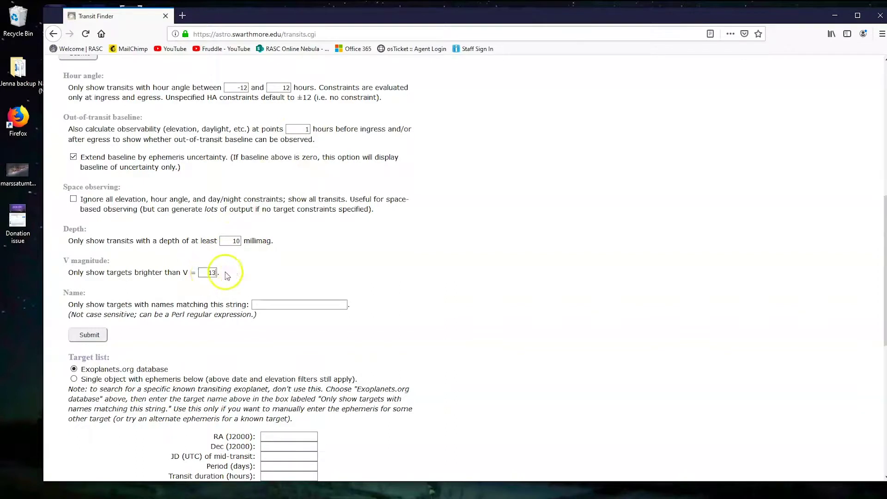
{"action": "left_click", "coordinate": [90, 335]}
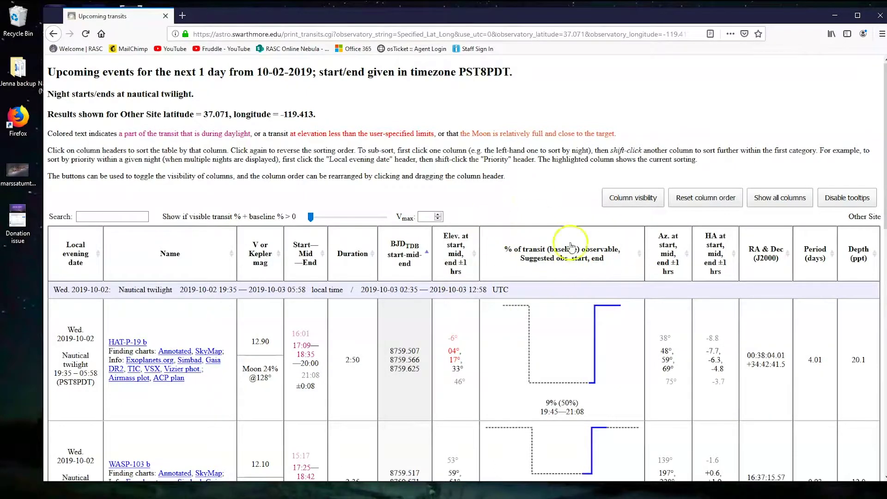
{"action": "mouse_move", "coordinate": [593, 381]}
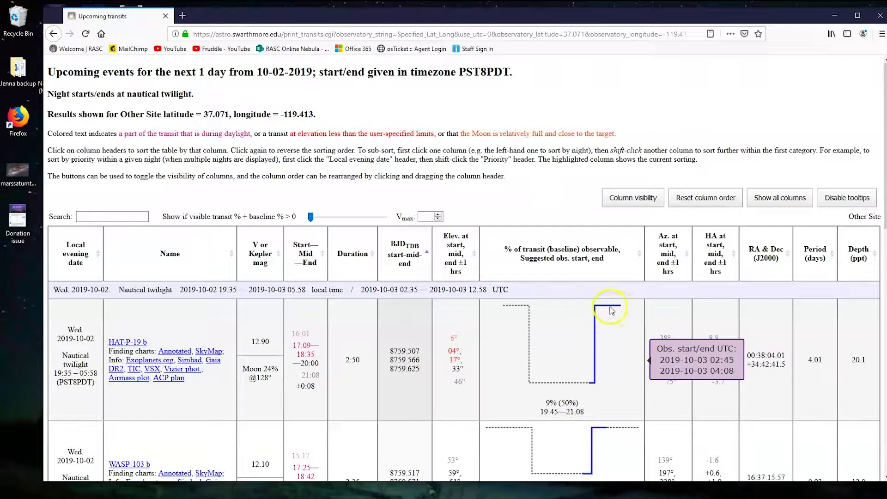
{"action": "scroll", "coordinate": [615, 332], "scroll_direction": "down", "scroll_amount": 10}
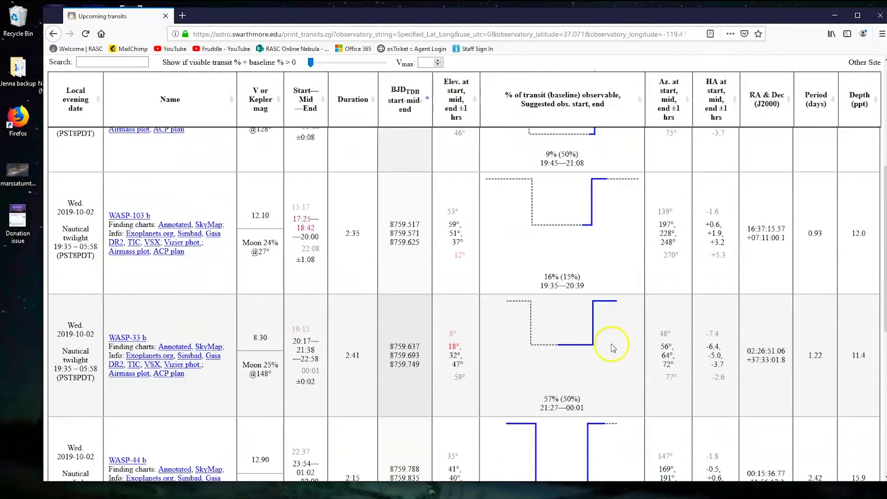
{"action": "scroll", "coordinate": [612, 347], "scroll_direction": "down", "scroll_amount": 6}
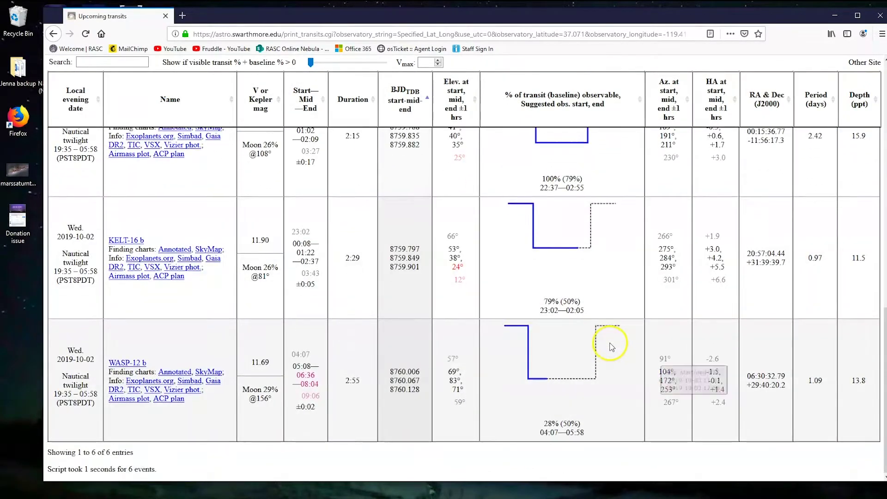
{"action": "scroll", "coordinate": [609, 353], "scroll_direction": "up", "scroll_amount": 7}
{"action": "scroll", "coordinate": [608, 353], "scroll_direction": "down", "scroll_amount": 3}
{"action": "mouse_move", "coordinate": [563, 272]}
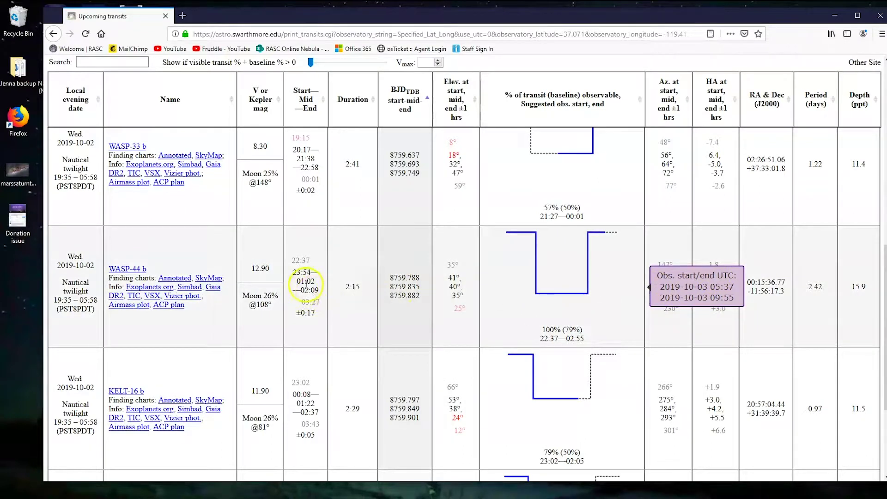
{"action": "mouse_move", "coordinate": [306, 285]}
{"action": "mouse_move", "coordinate": [69, 265]}
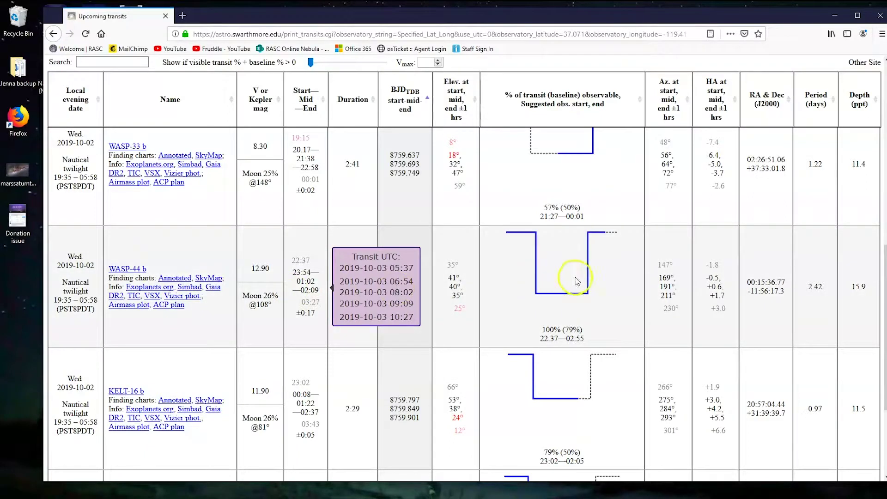
{"action": "mouse_move", "coordinate": [531, 253]}
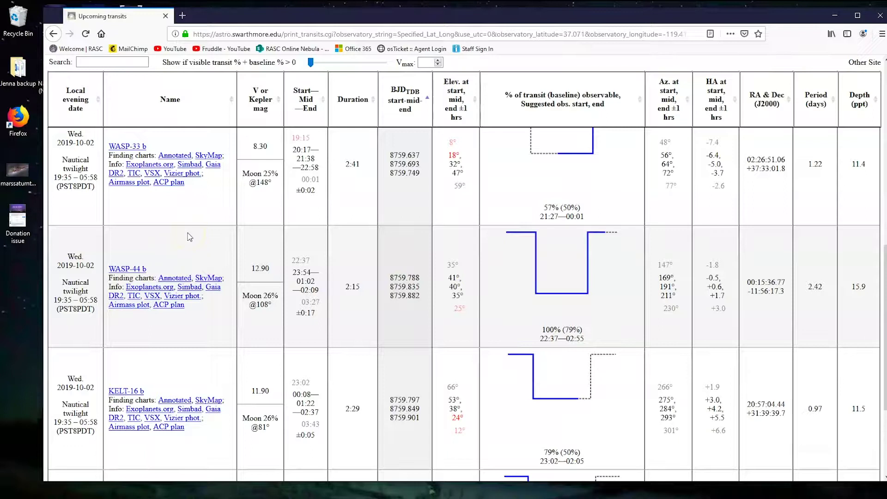
Open WASP-44 b's annotated finder chart (WASP-44_b.jpg) in a new tab at full size
{"action": "right_click", "coordinate": [177, 278]}
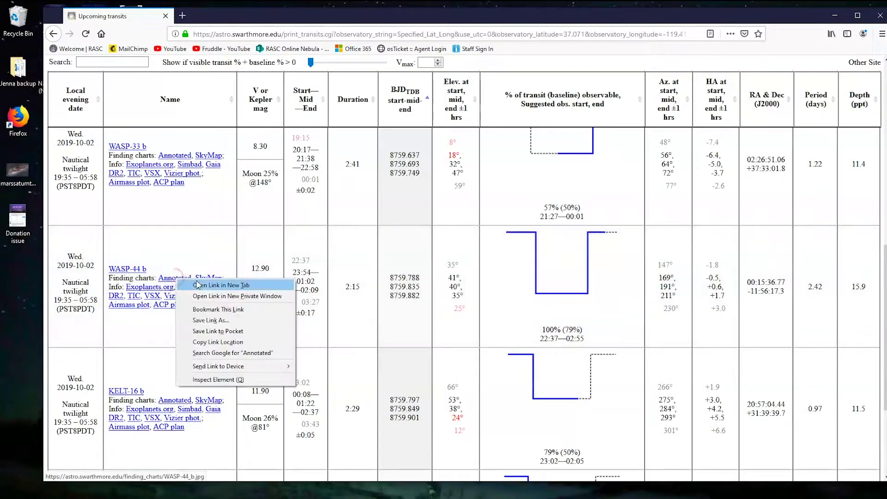
{"action": "left_click", "coordinate": [198, 284]}
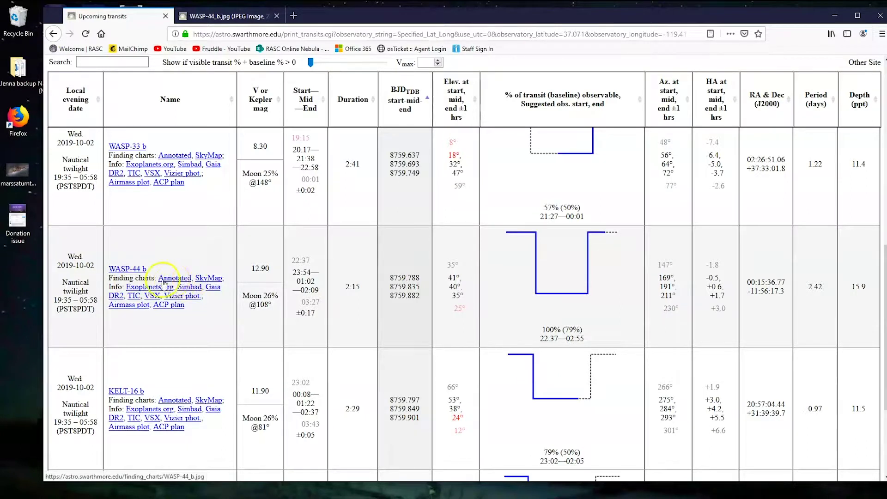
{"action": "left_click", "coordinate": [210, 20]}
{"action": "left_click", "coordinate": [490, 265]}
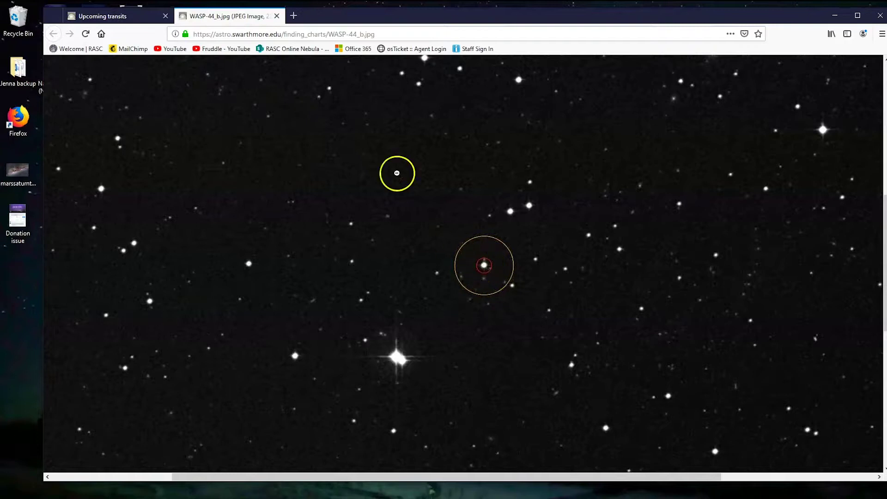
Return to the transits table and check WASP-44 b's Moon entry: 26% illuminated, 108° away
{"action": "left_click", "coordinate": [120, 16]}
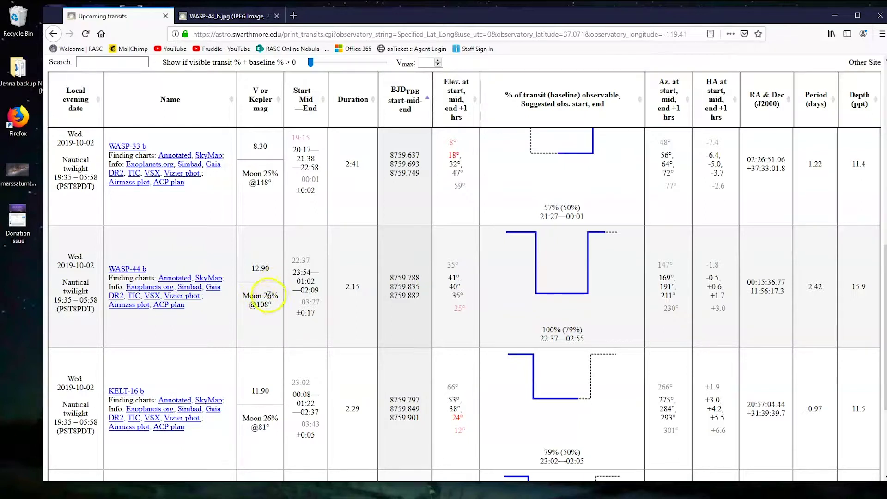
{"action": "scroll", "coordinate": [263, 300], "scroll_direction": "up", "scroll_amount": 5}
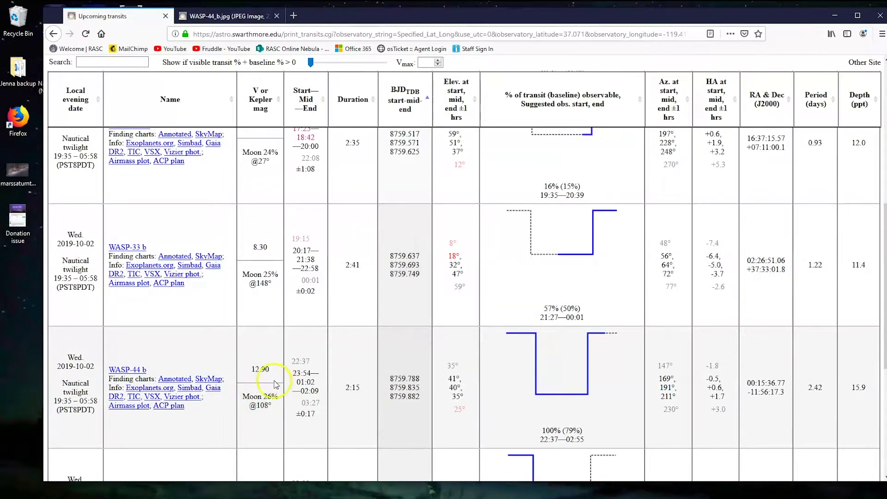
{"action": "scroll", "coordinate": [272, 379], "scroll_direction": "up", "scroll_amount": 5}
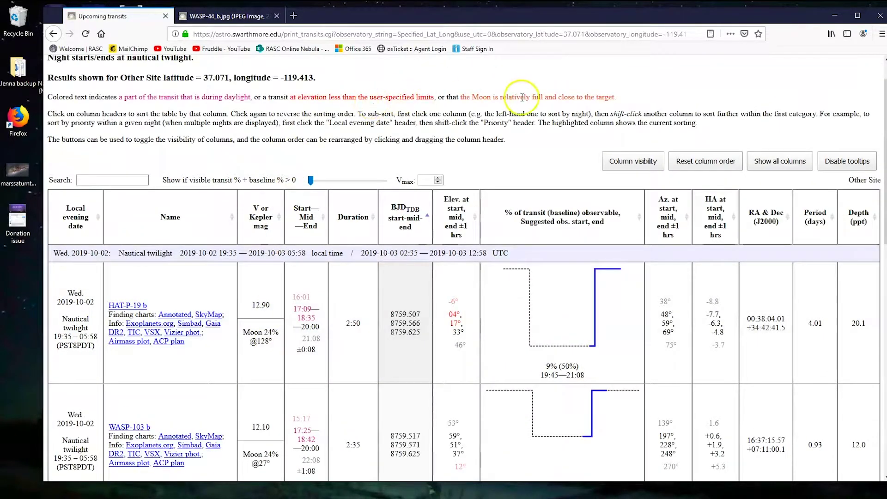
{"action": "mouse_move", "coordinate": [463, 98]}
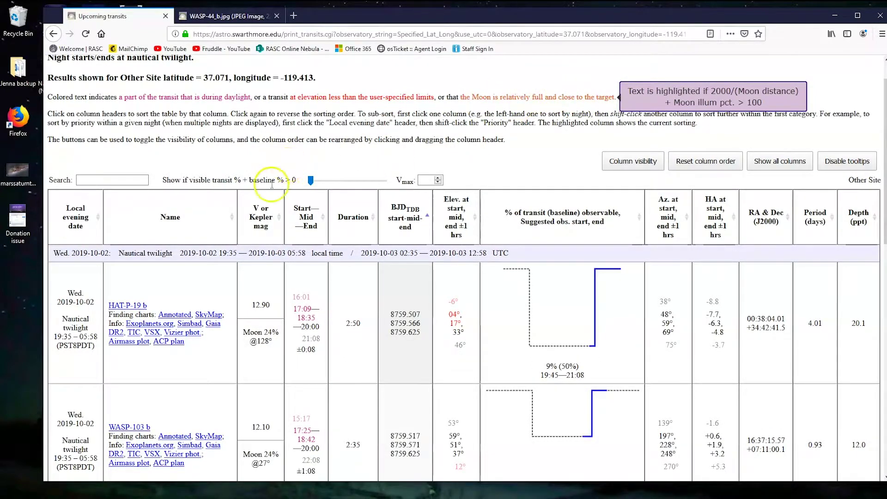
{"action": "scroll", "coordinate": [257, 203], "scroll_direction": "down", "scroll_amount": 7}
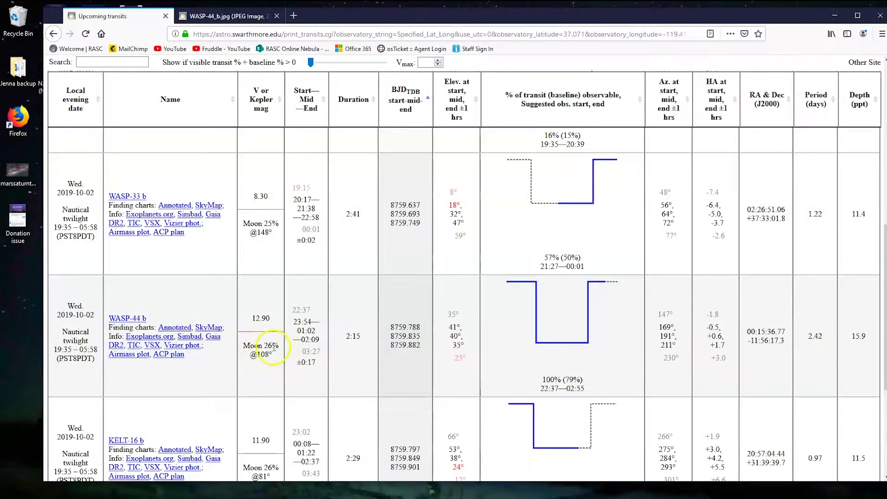
{"action": "mouse_move", "coordinate": [308, 311]}
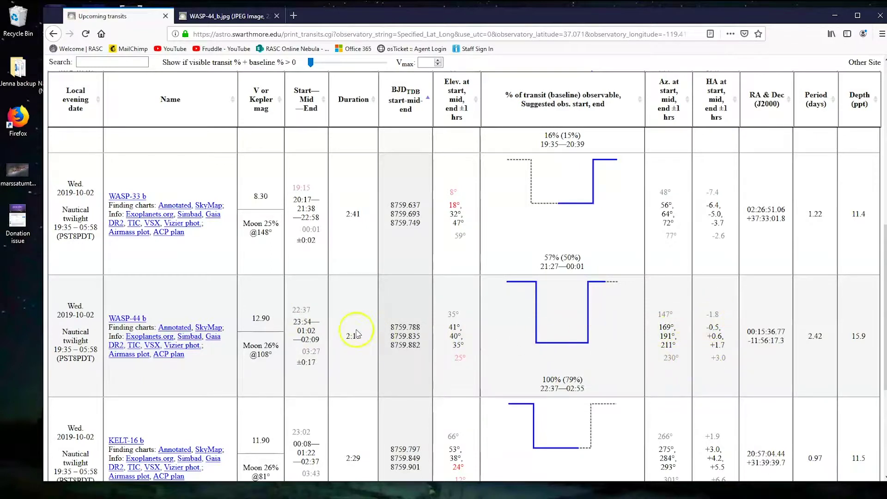
{"action": "mouse_move", "coordinate": [304, 329]}
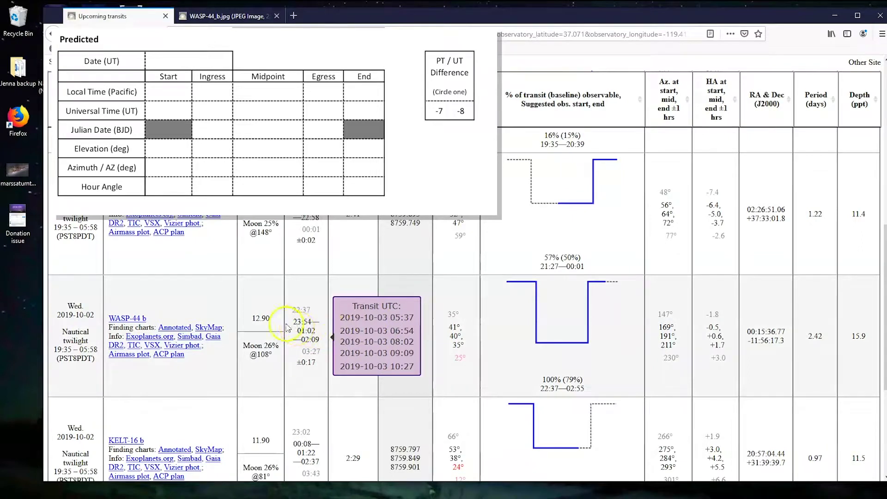
Read WASP-44 b's transit UTC times: 05:37 to 10:27 on 2019-10-03
{"action": "mouse_move", "coordinate": [88, 307]}
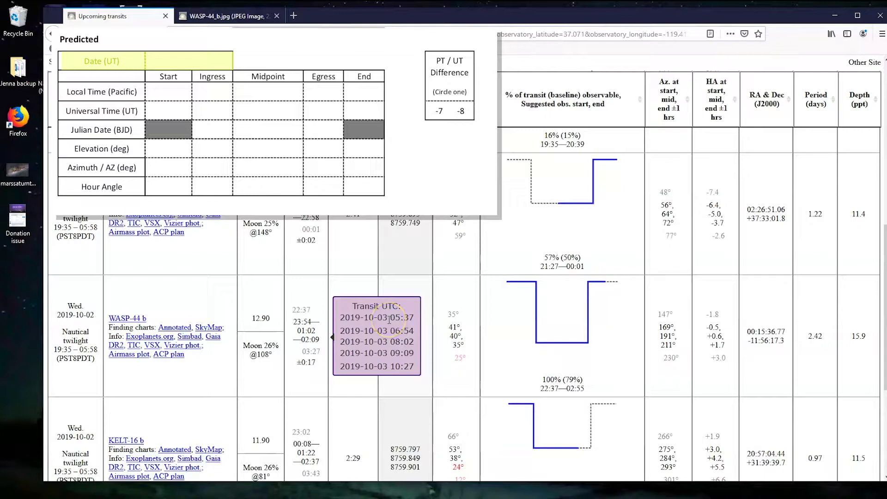
{"action": "middle_click", "coordinate": [272, 351]}
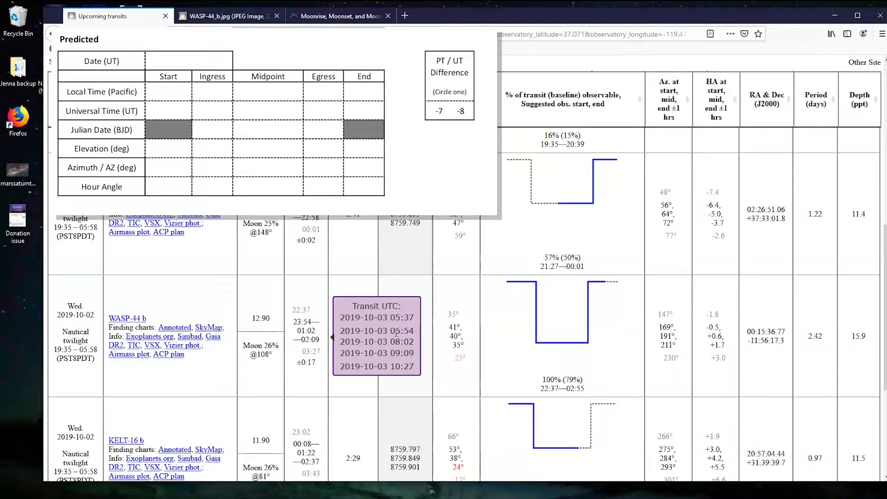
{"action": "left_click", "coordinate": [397, 327]}
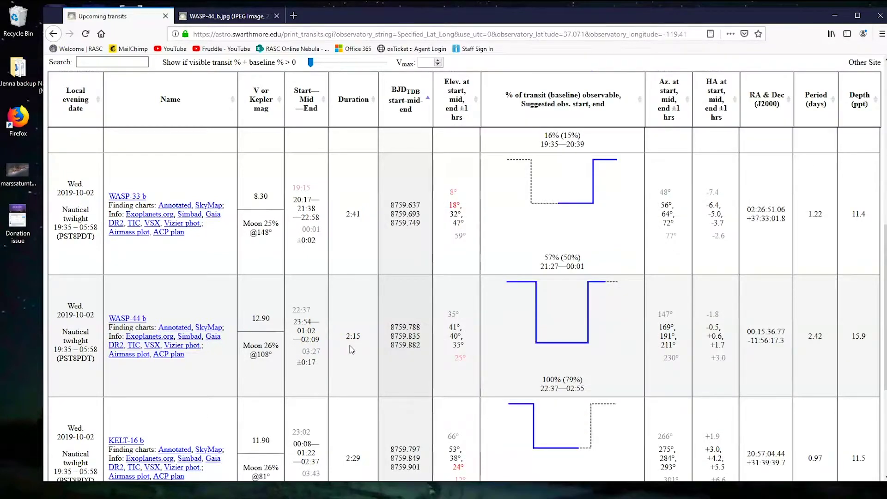
{"action": "left_click", "coordinate": [352, 349]}
{"action": "mouse_move", "coordinate": [570, 286]}
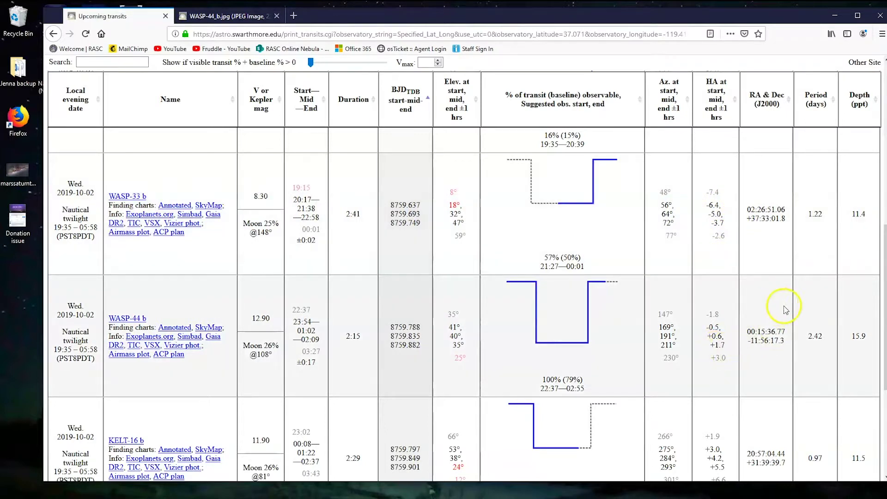
{"action": "mouse_move", "coordinate": [783, 311]}
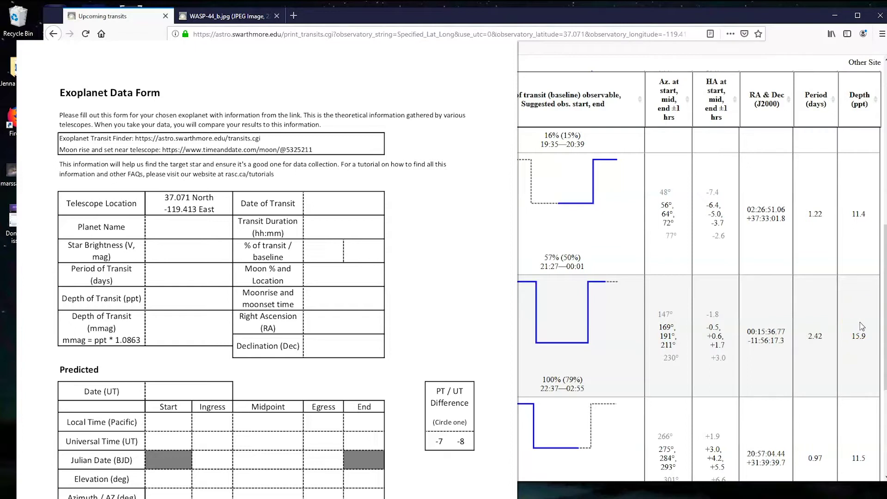
{"action": "left_click", "coordinate": [864, 331]}
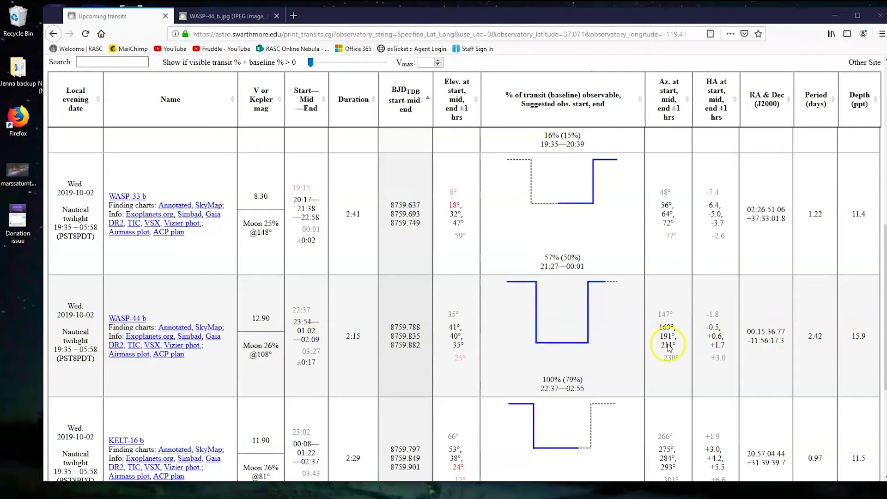
{"action": "mouse_move", "coordinate": [778, 344]}
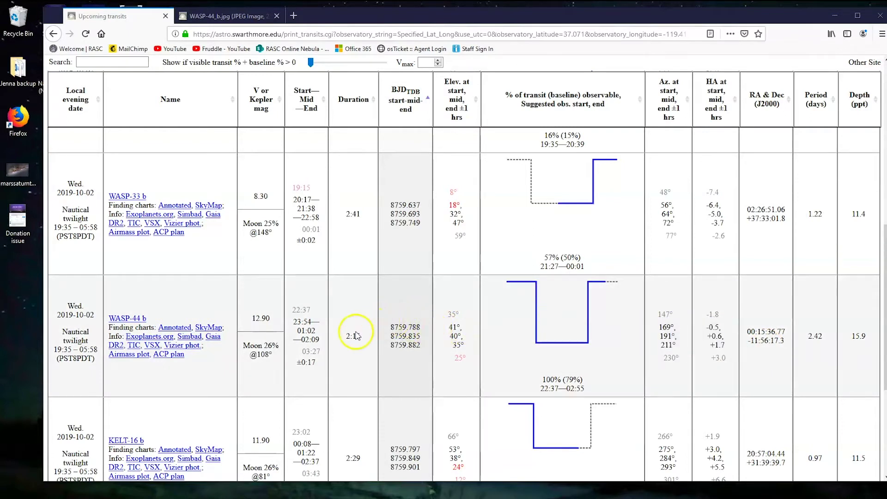
Load the timeanddate.com moonrise and moonset page for Auberry, California in a new tab
{"action": "left_click", "coordinate": [294, 16]}
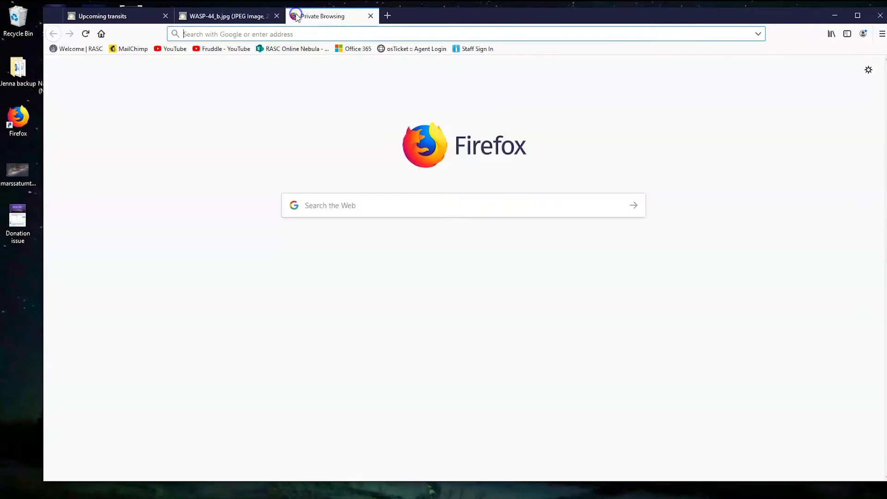
{"action": "left_click", "coordinate": [266, 40]}
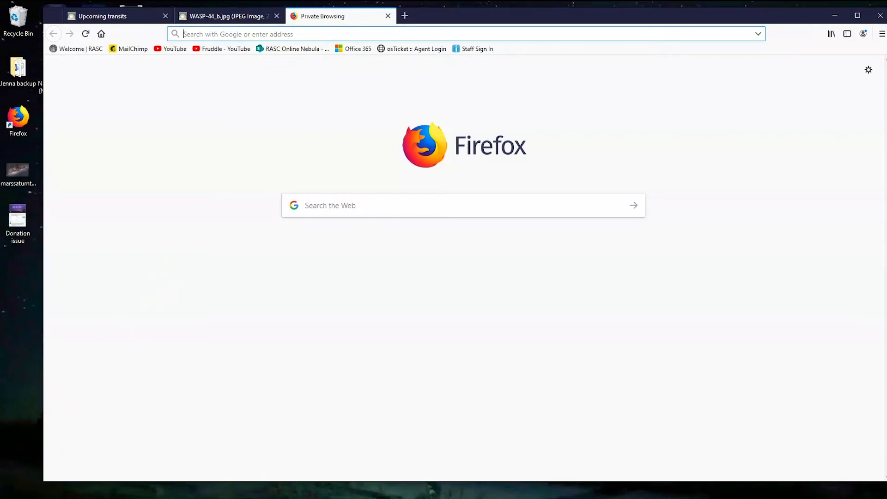
{"action": "left_click", "coordinate": [309, 35]}
{"action": "type", "text": "https://www.timeanddate.com/moon/@5325211"}
{"action": "key", "text": "Return"}
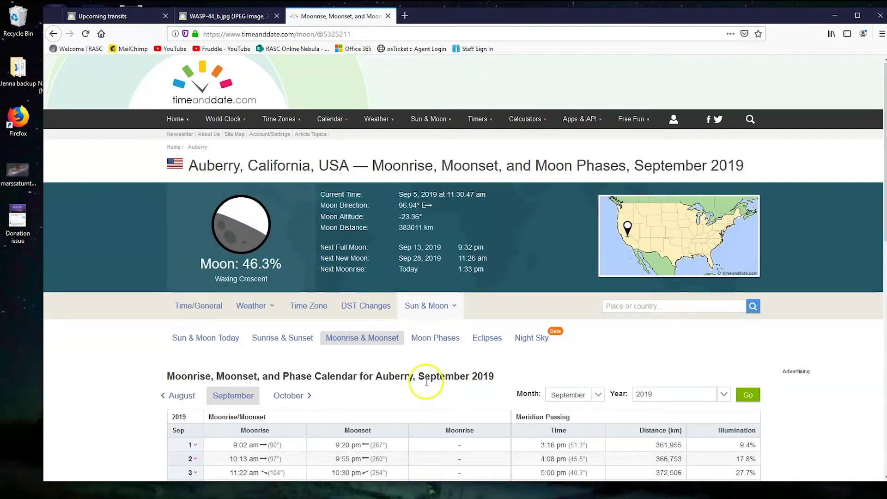
Switch the Auberry moon calendar to October 2019, showing moonset 9:43 pm on October 2
{"action": "scroll", "coordinate": [568, 305], "scroll_direction": "down", "scroll_amount": 6}
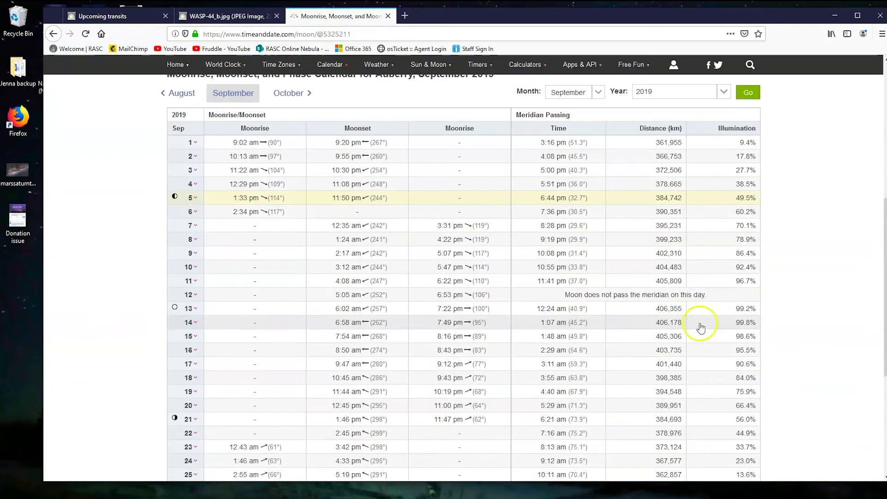
{"action": "scroll", "coordinate": [845, 307], "scroll_direction": "down", "scroll_amount": 2}
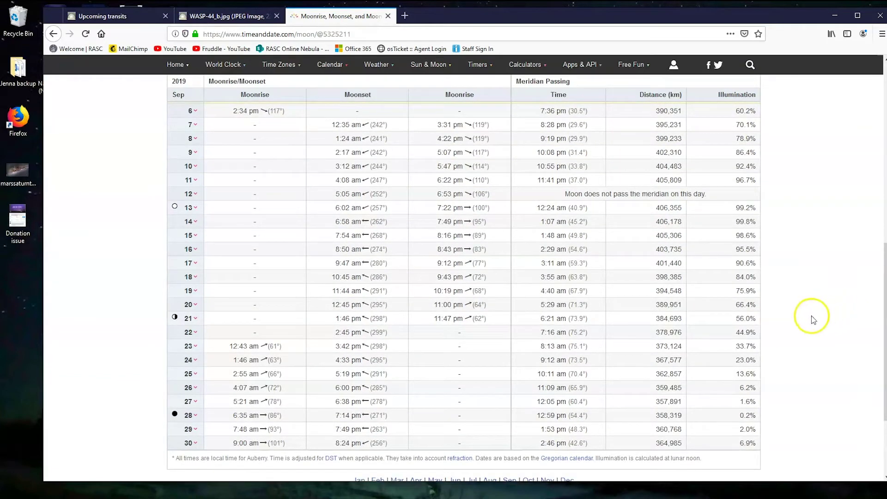
{"action": "scroll", "coordinate": [392, 298], "scroll_direction": "up", "scroll_amount": 5}
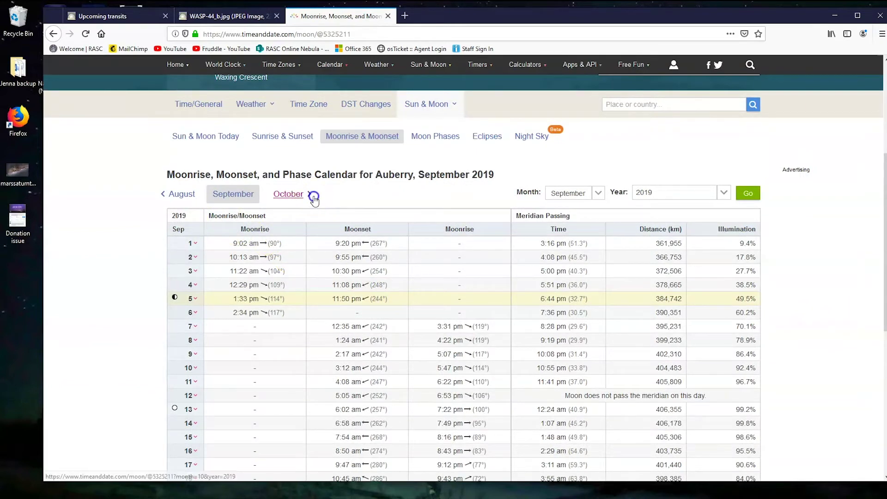
{"action": "left_click", "coordinate": [305, 194]}
{"action": "scroll", "coordinate": [254, 271], "scroll_direction": "down", "scroll_amount": 3}
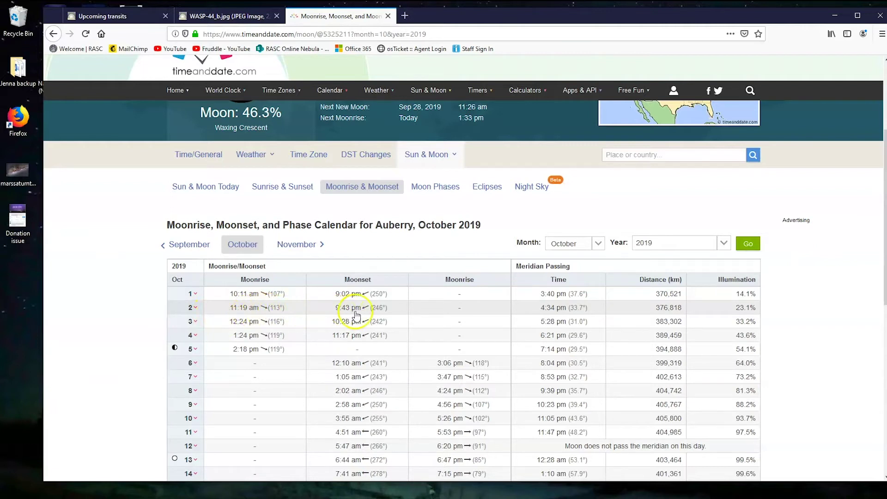
{"action": "mouse_move", "coordinate": [356, 315]}
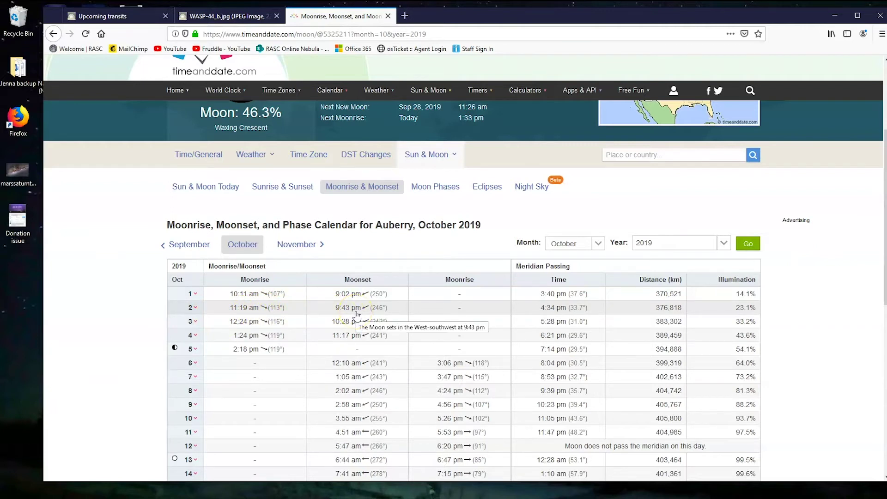
{"action": "left_click", "coordinate": [140, 17]}
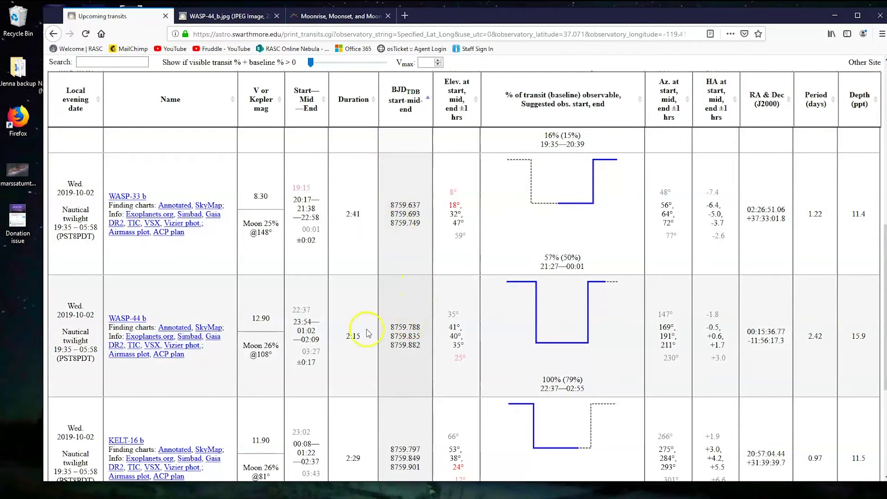
{"action": "mouse_move", "coordinate": [305, 322]}
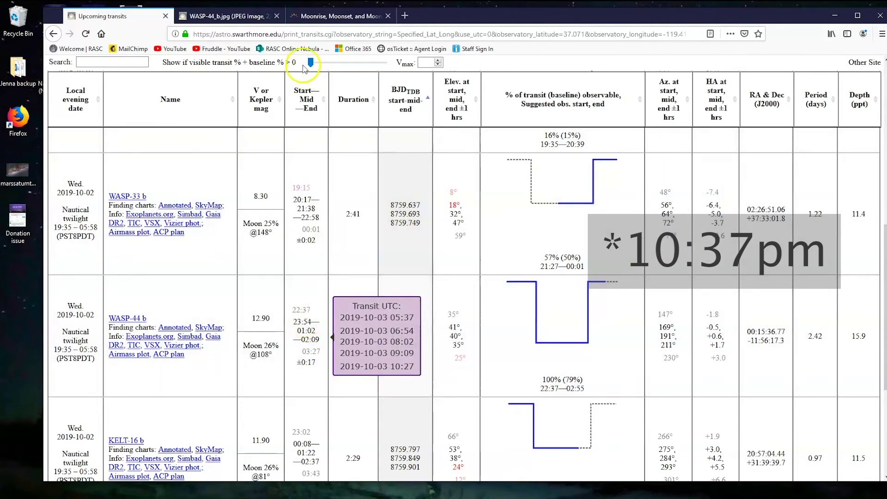
{"action": "left_click", "coordinate": [343, 17]}
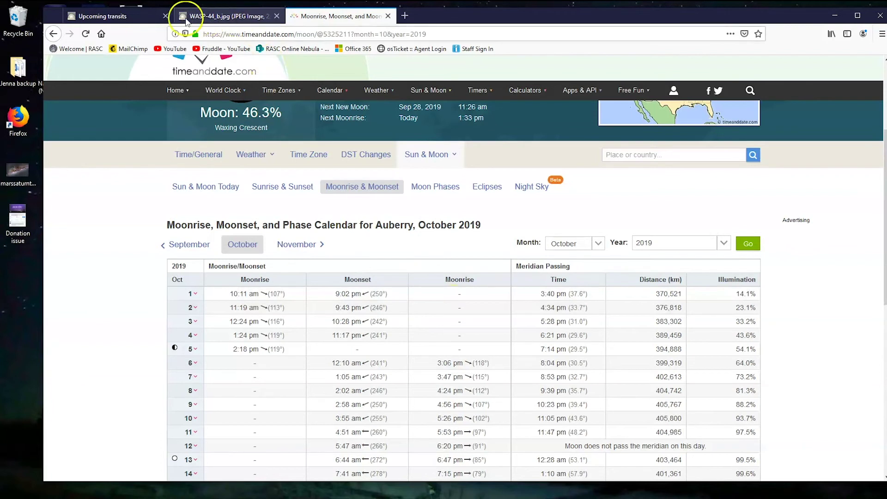
Return to the upcoming transits table and check WASP-44 b's times and RA 00:15:36.77, Dec -11:56:17.3
{"action": "left_click", "coordinate": [154, 17]}
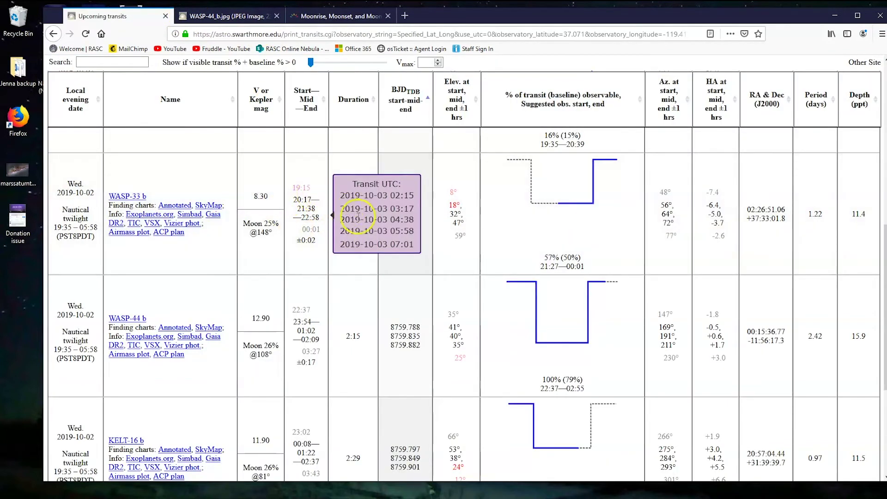
{"action": "mouse_move", "coordinate": [305, 340]}
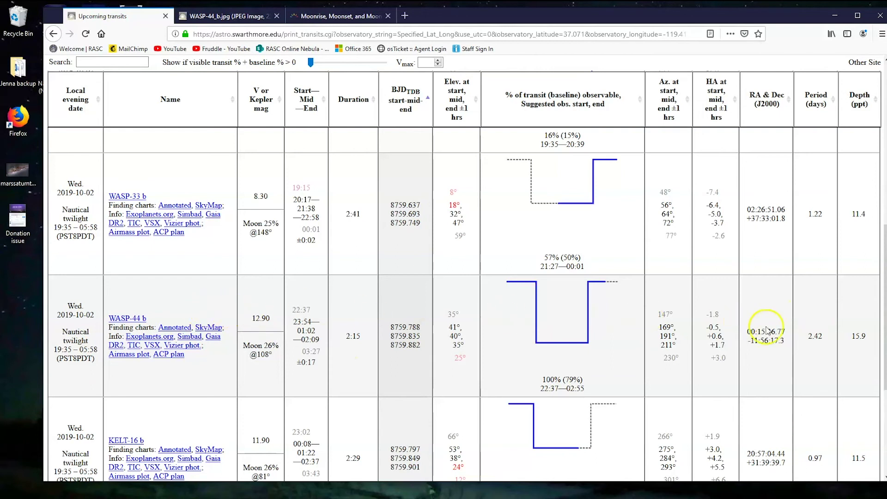
{"action": "mouse_move", "coordinate": [795, 328]}
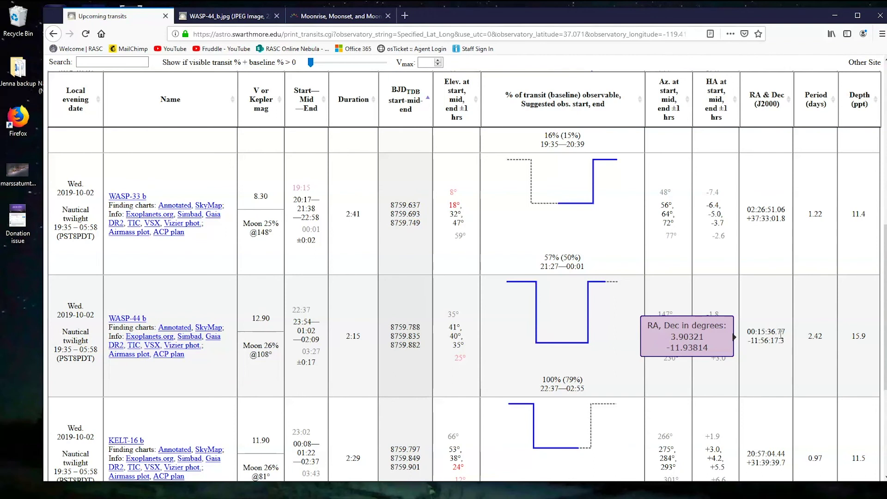
{"action": "left_click", "coordinate": [837, 301]}
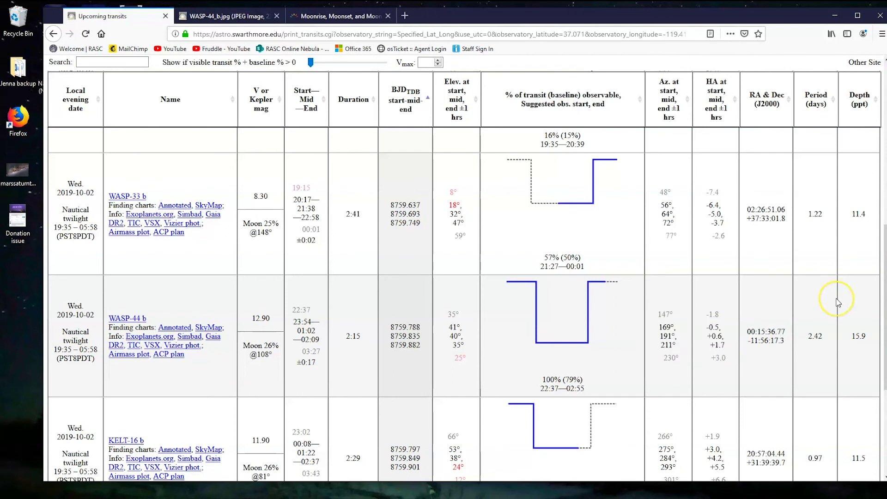